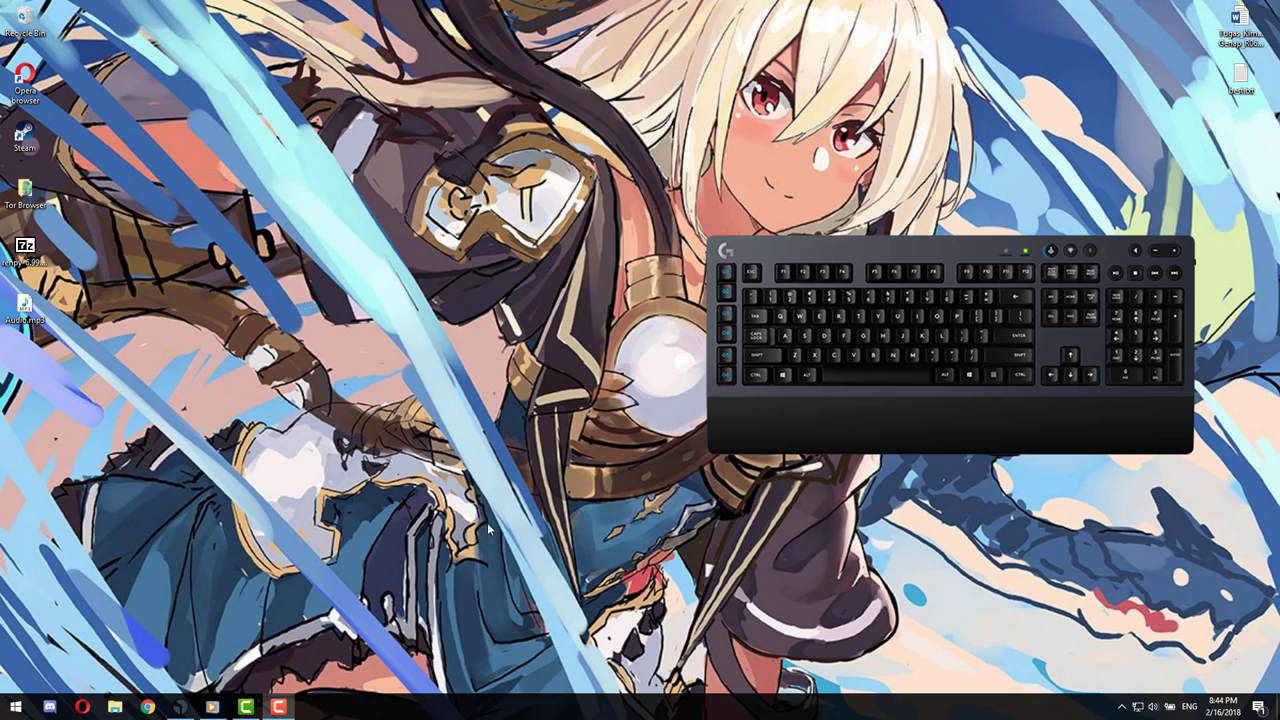
# - Launch Control Panel from Start search and search it for 'mouse'
pyautogui.click(14, 707)
pyautogui.write('control')
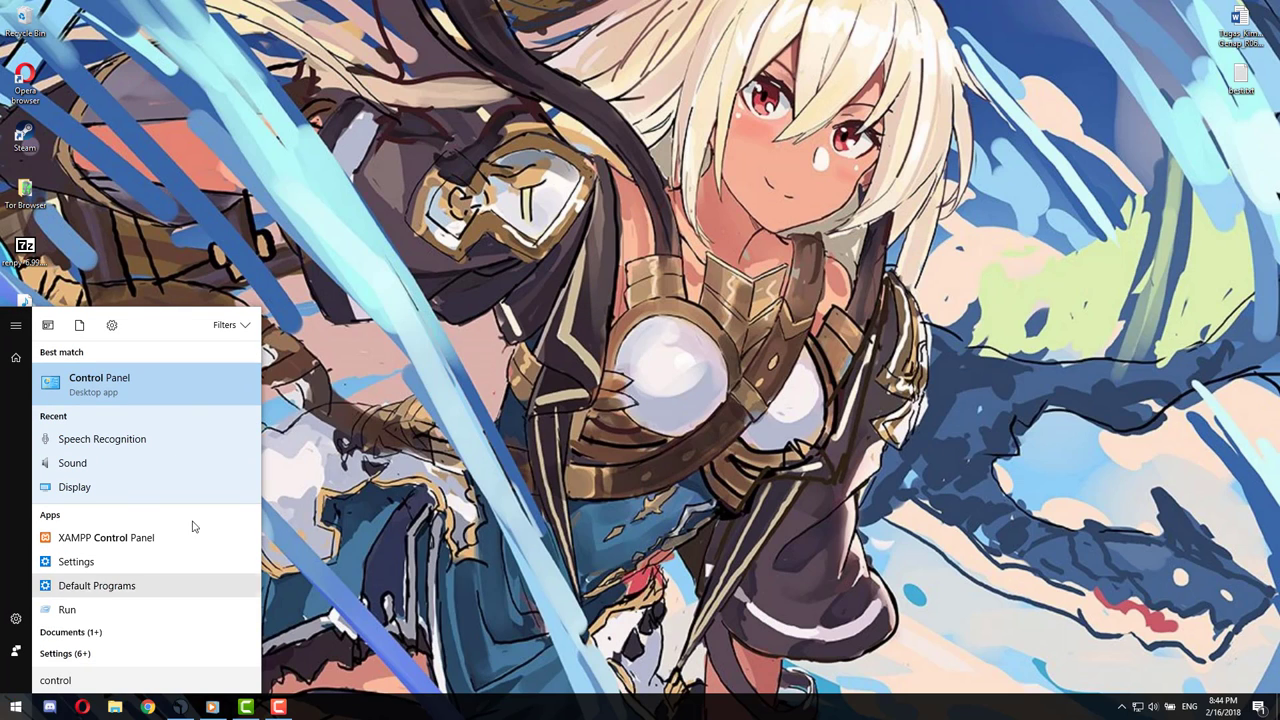
pyautogui.click(128, 390)
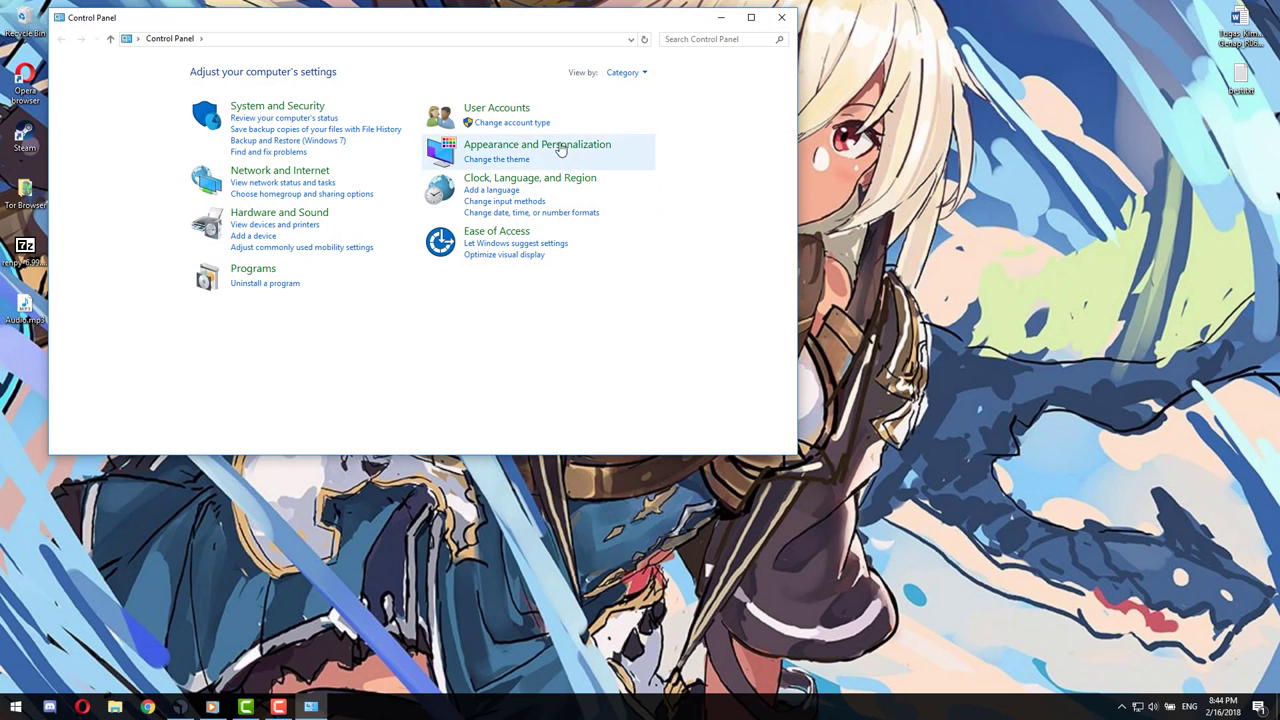
pyautogui.click(688, 40)
pyautogui.write('mouse')
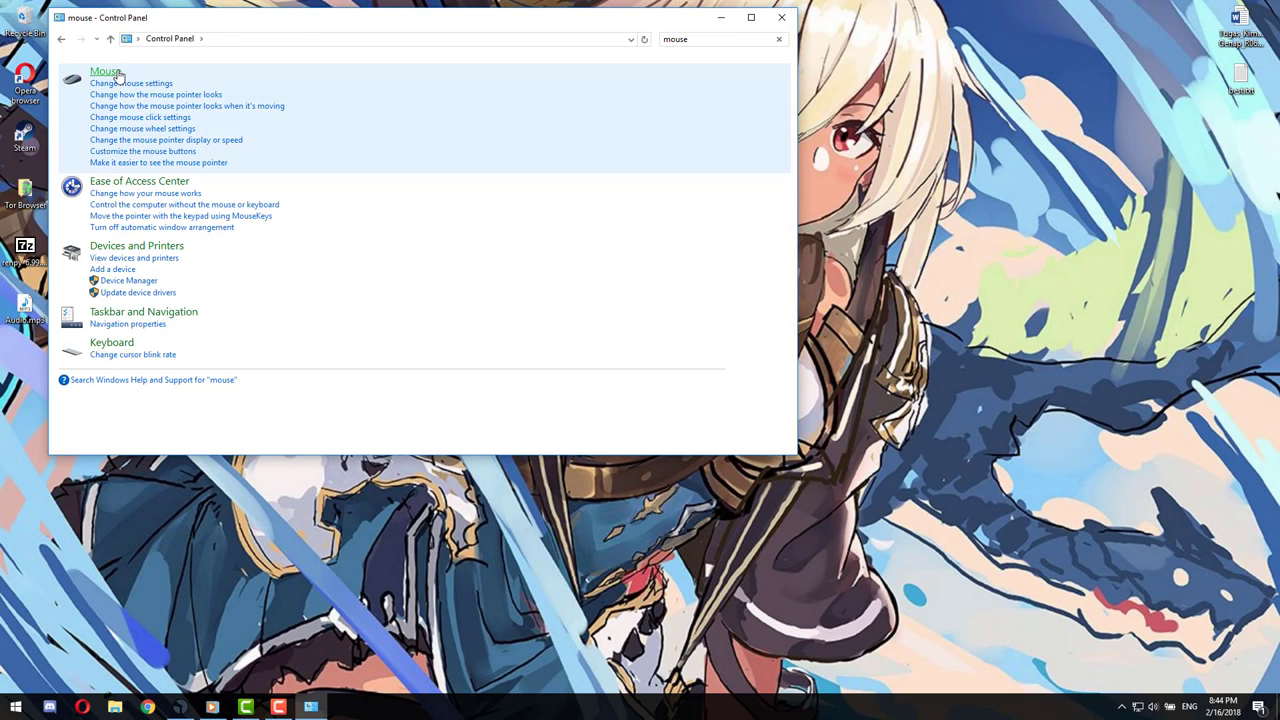
# - Open Mouse Properties and review the Pointers and Pointer Options tabs
pyautogui.click(106, 72)
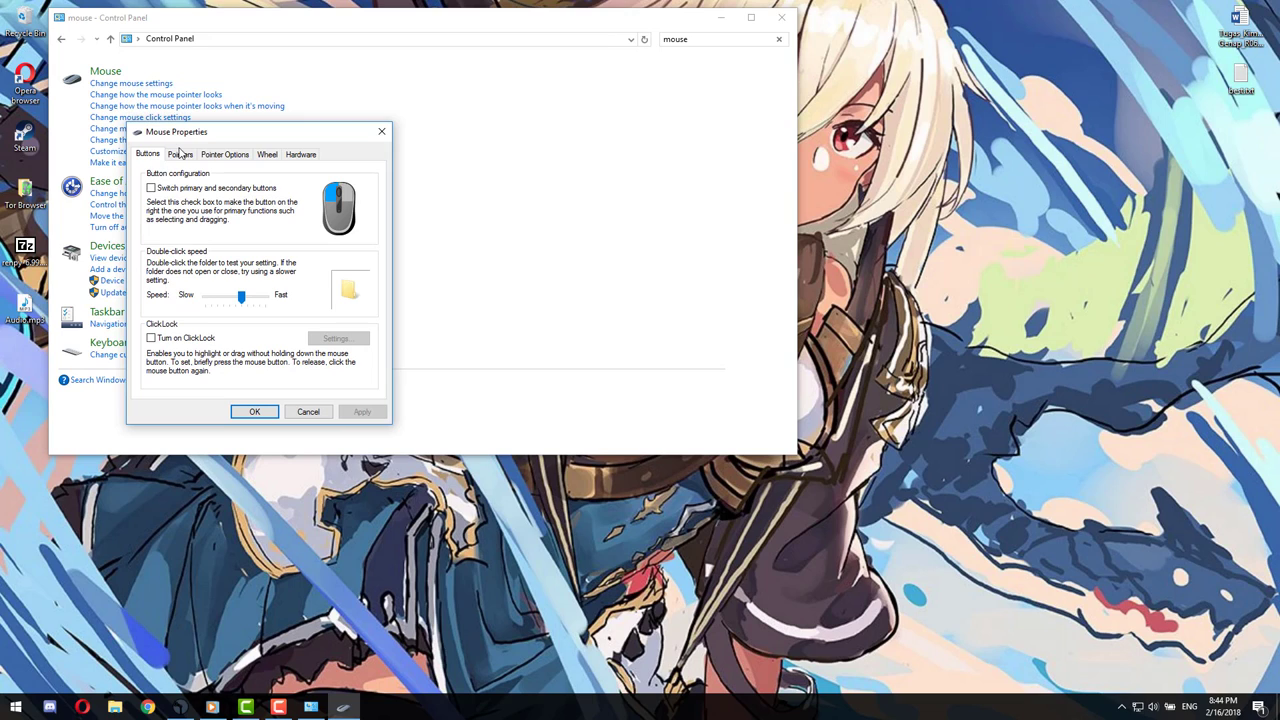
pyautogui.click(185, 155)
pyautogui.click(212, 158)
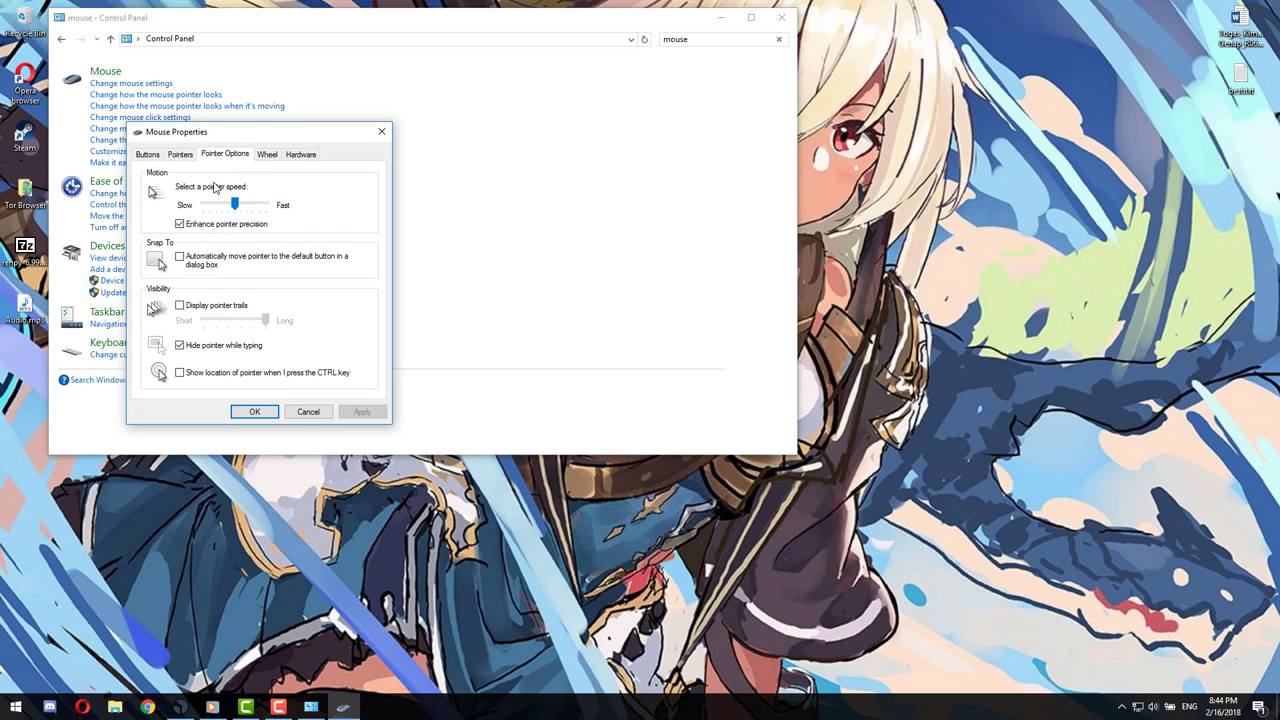
pyautogui.click(186, 154)
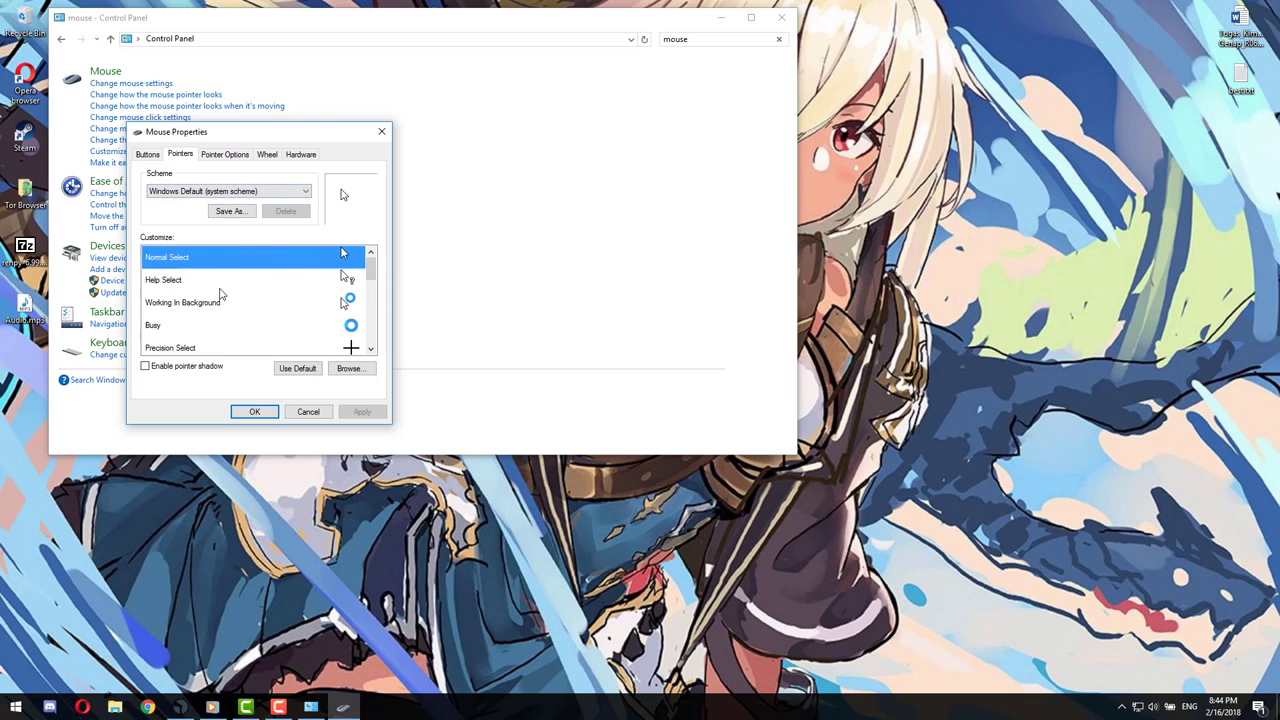
# - Close Mouse Properties, search Control Panel for 'keyboard' and open Keyboard Properties
pyautogui.click(383, 131)
pyautogui.click(709, 40)
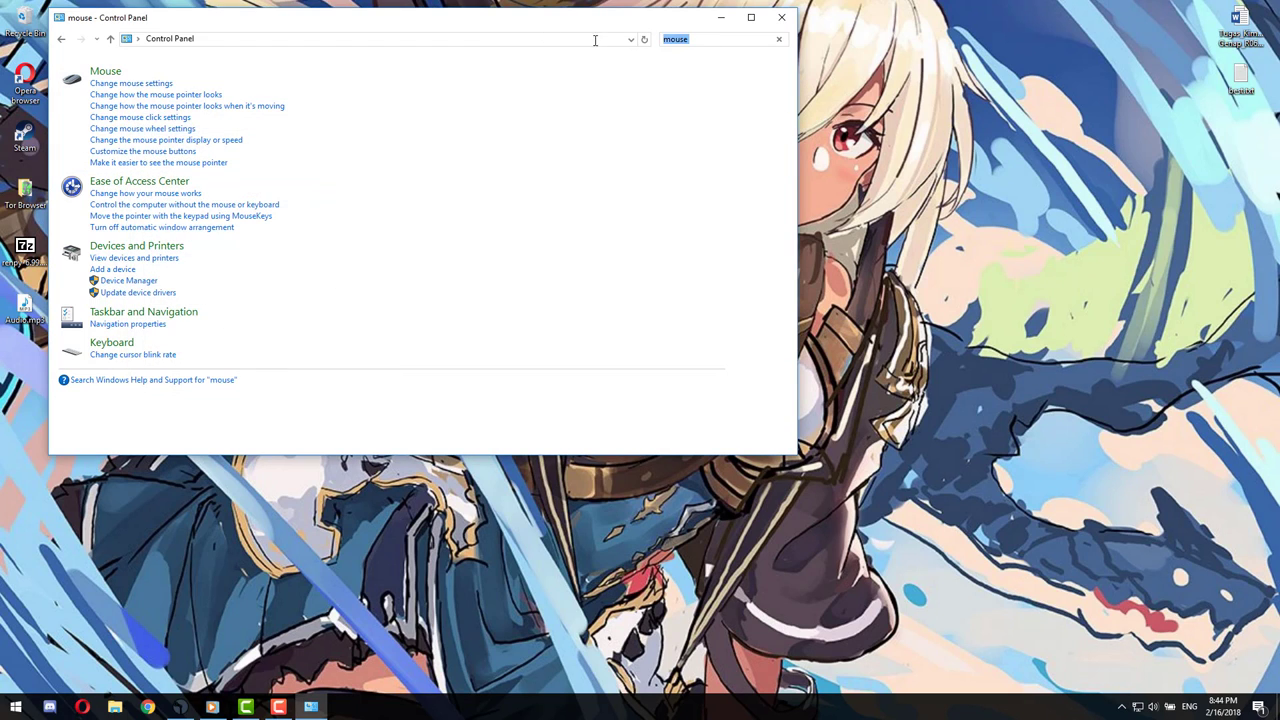
pyautogui.write('keyboard')
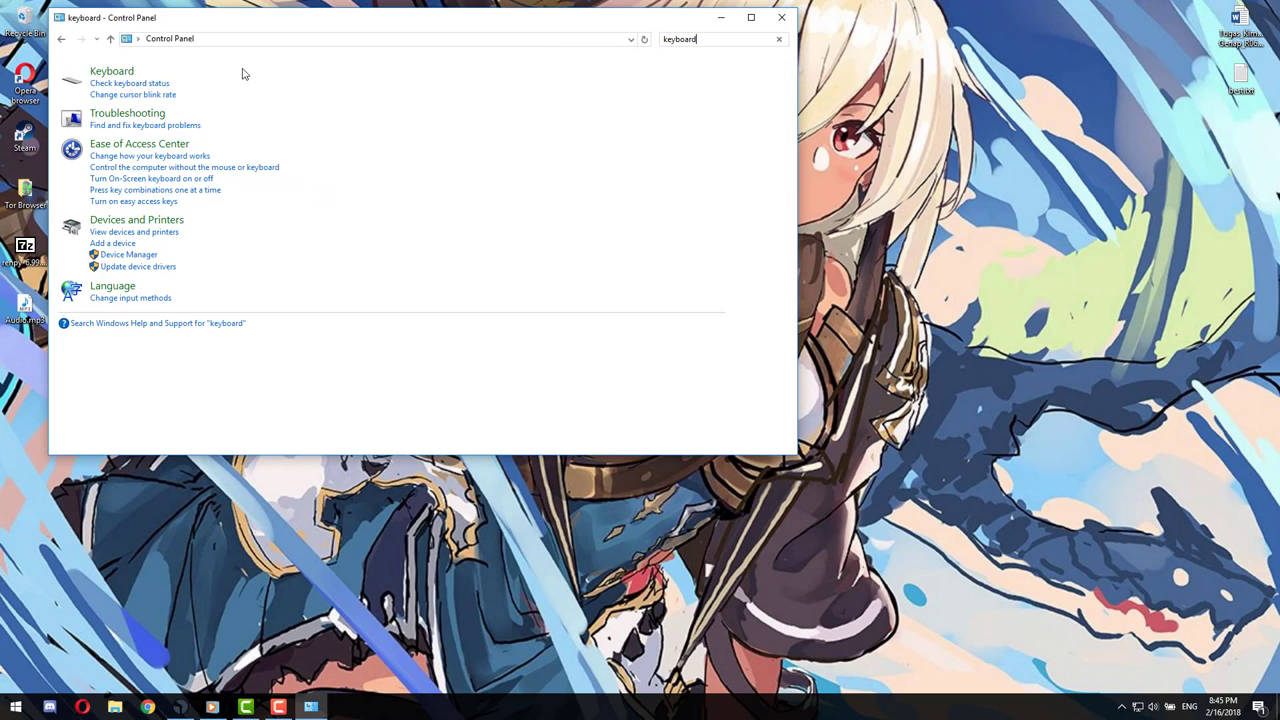
pyautogui.click(117, 77)
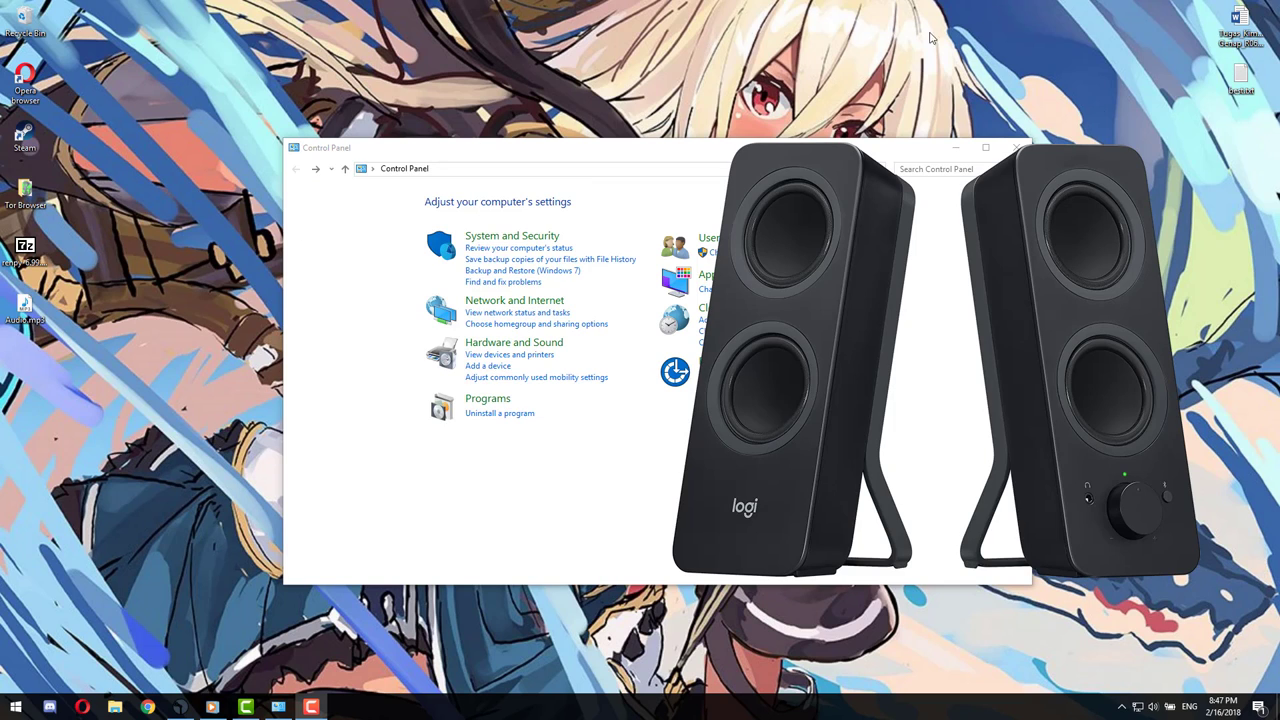
# - Search Control Panel for 'display' and open the Display page
pyautogui.click(954, 173)
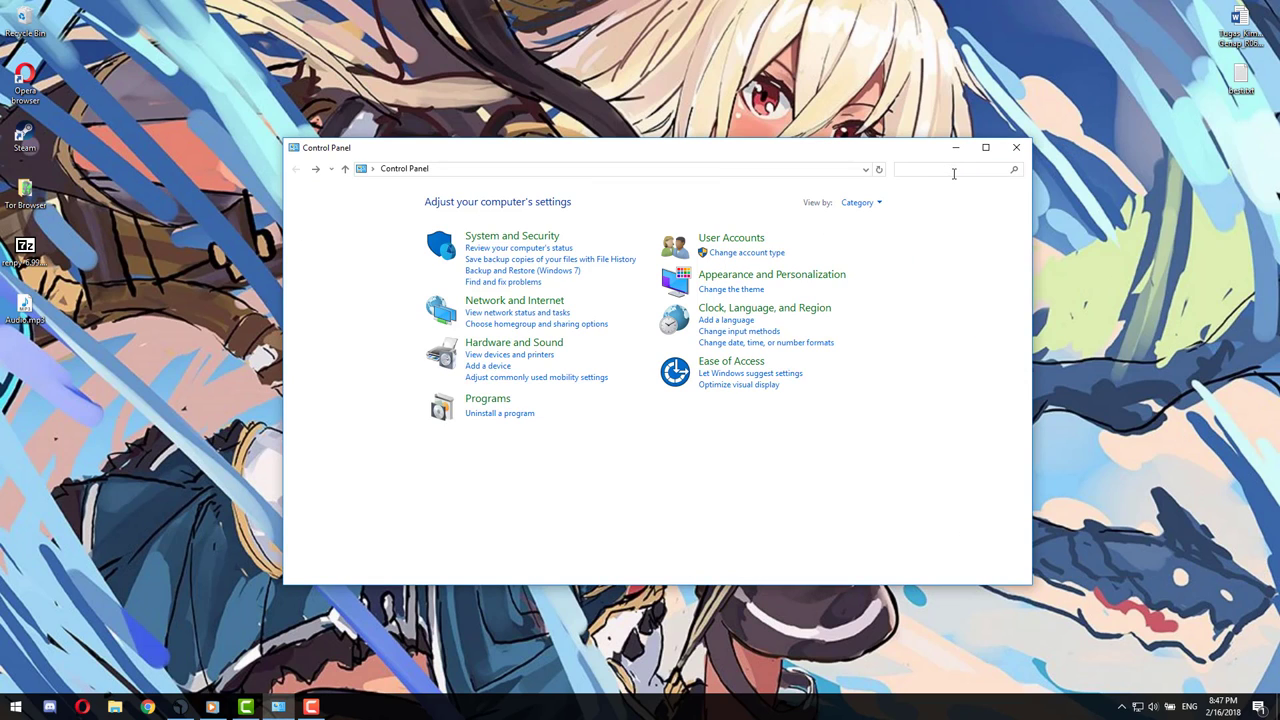
pyautogui.write('display')
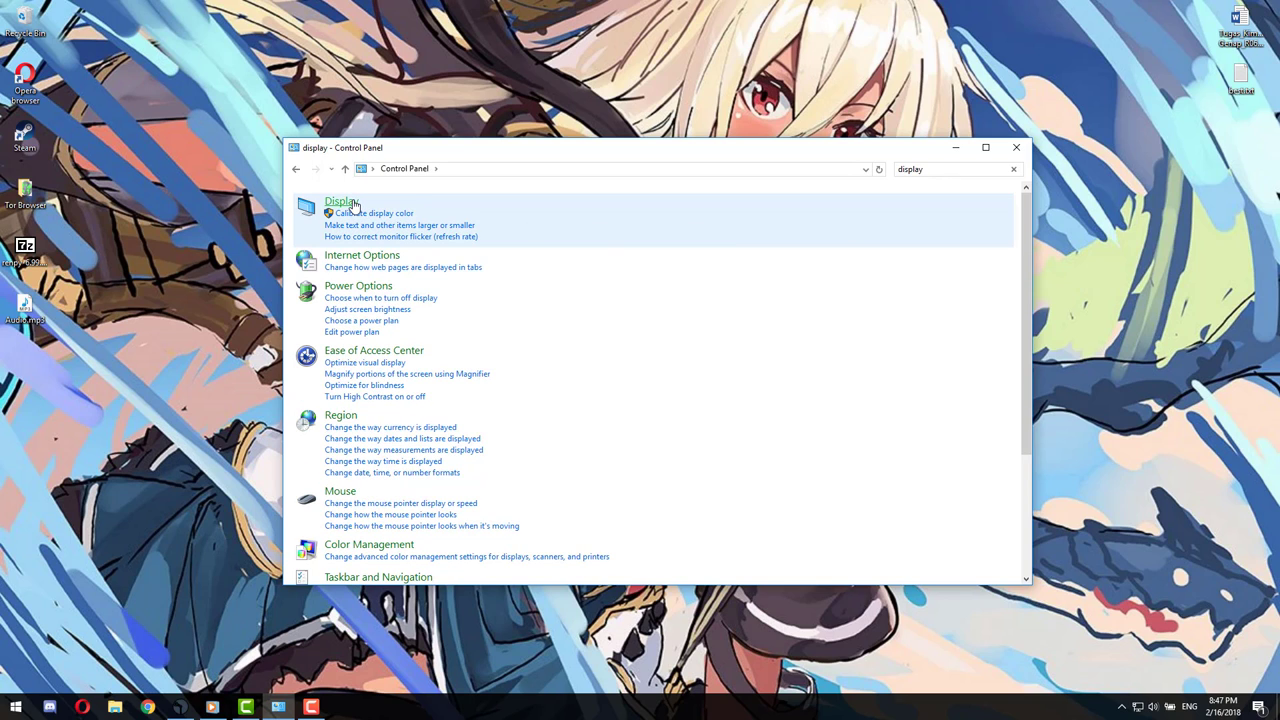
pyautogui.click(352, 205)
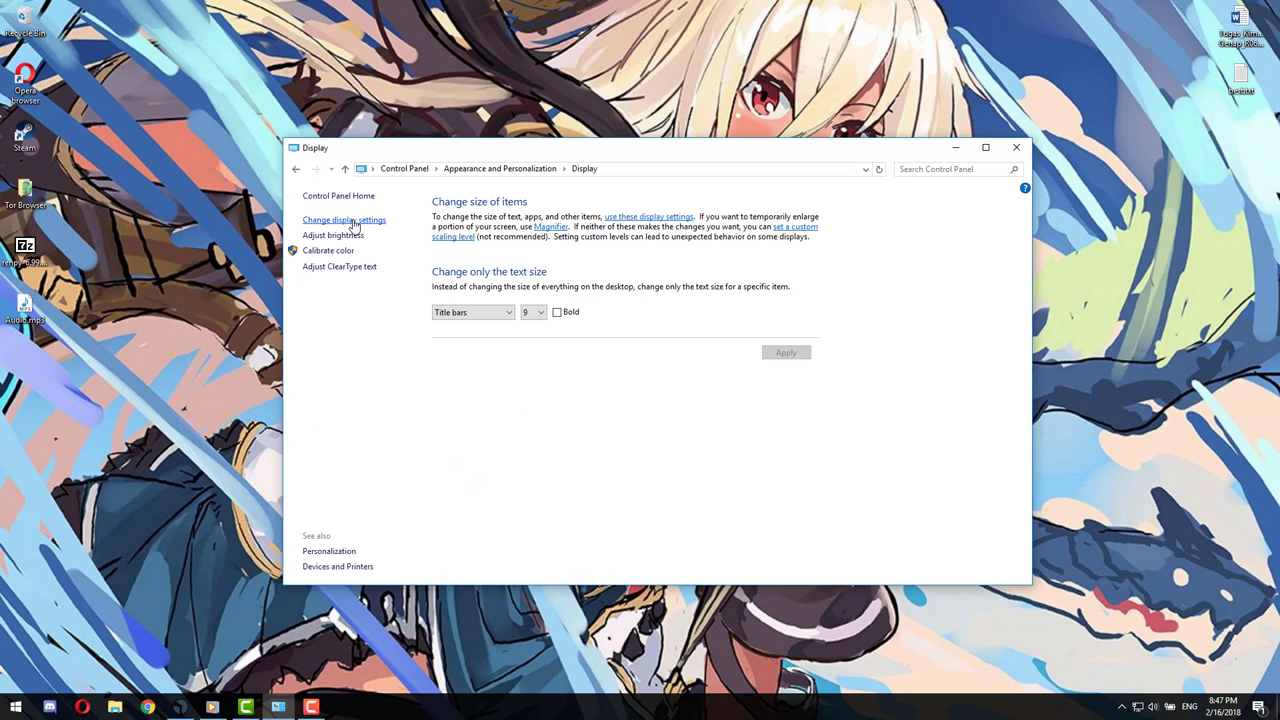
# - Open Windows display settings, move it aside, view brightness settings, then return to Display
pyautogui.click(350, 221)
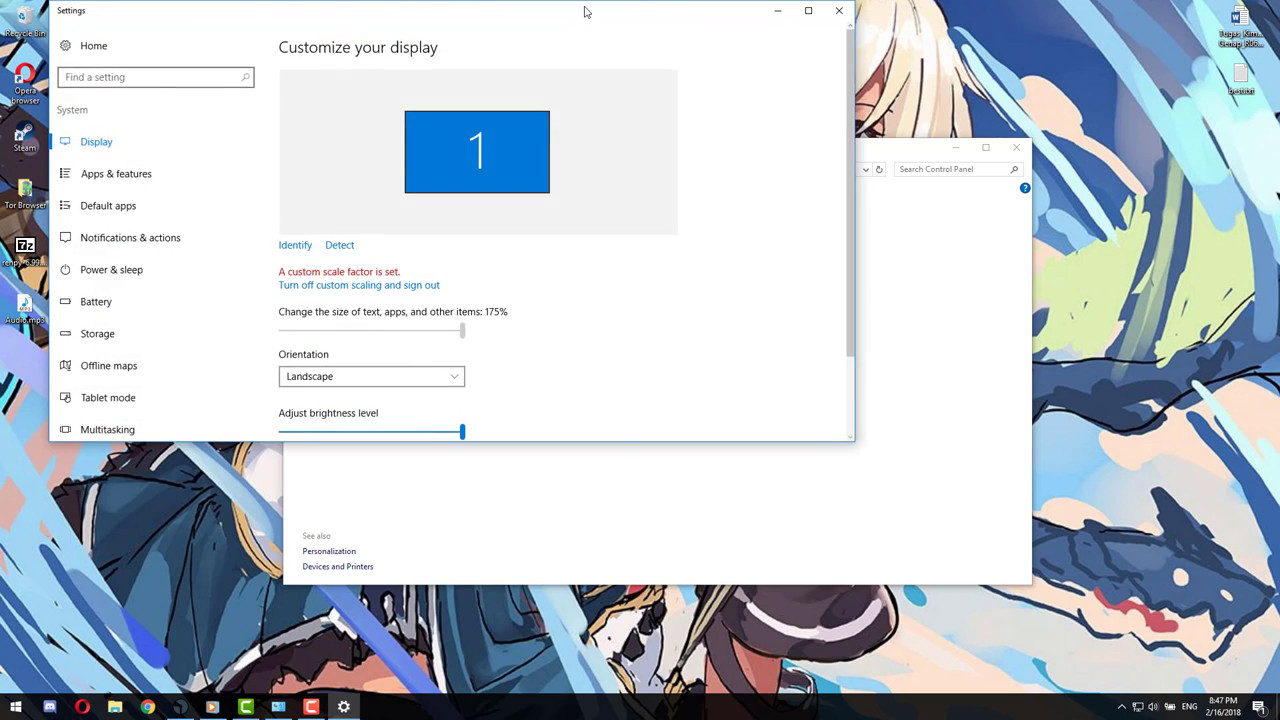
pyautogui.moveTo(586, 9); pyautogui.dragTo(476, 405)
pyautogui.click(350, 236)
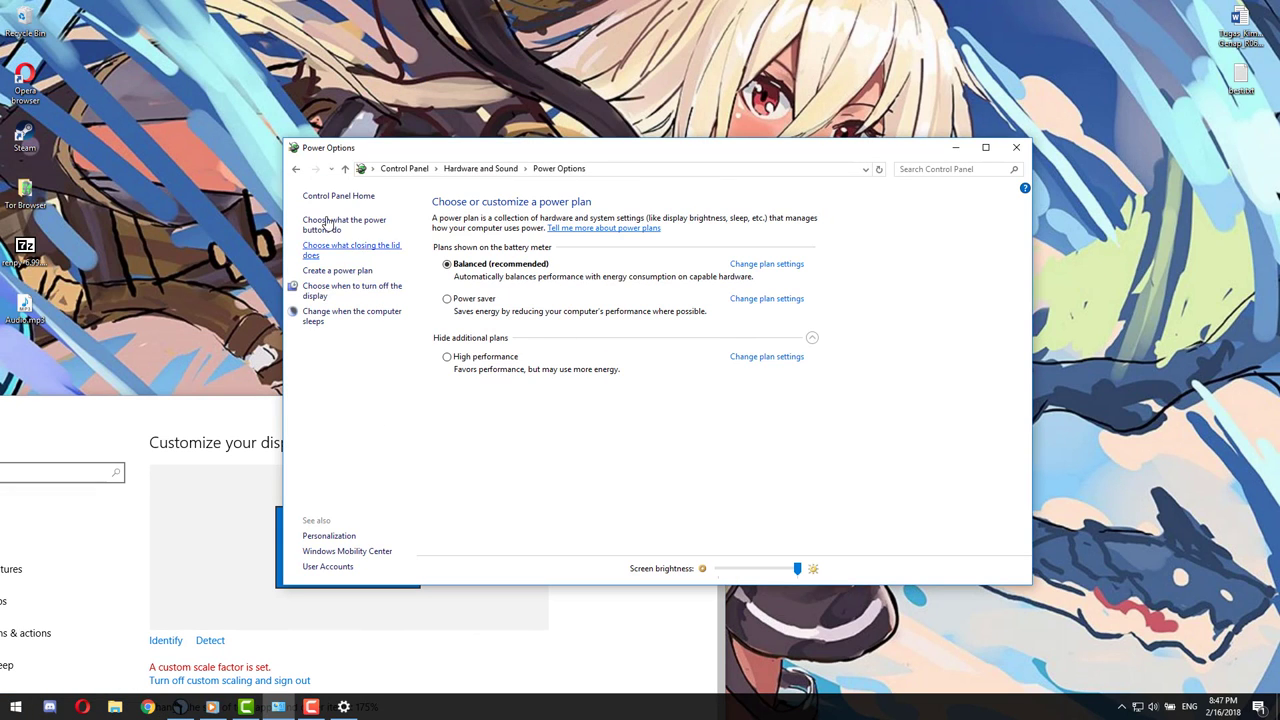
pyautogui.click(297, 172)
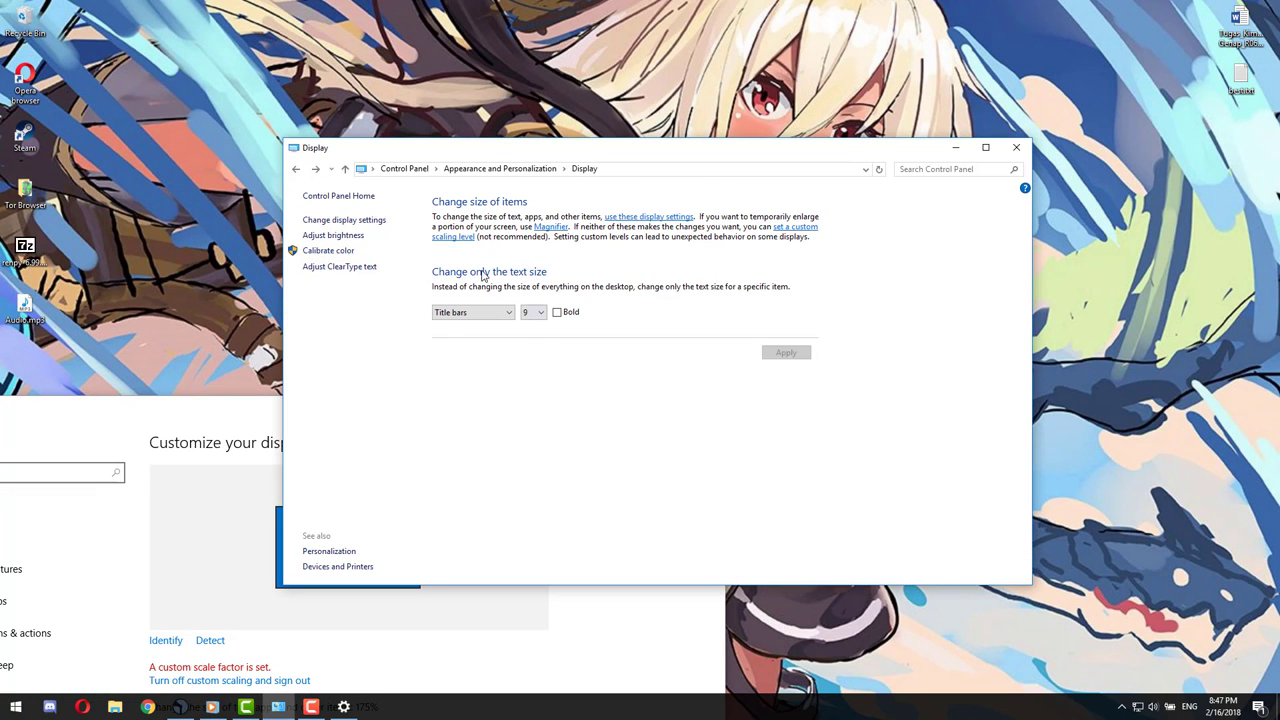
# - Search Control Panel for 'speakers' and open the Sound settings
pyautogui.click(938, 169)
pyautogui.write('speakers')
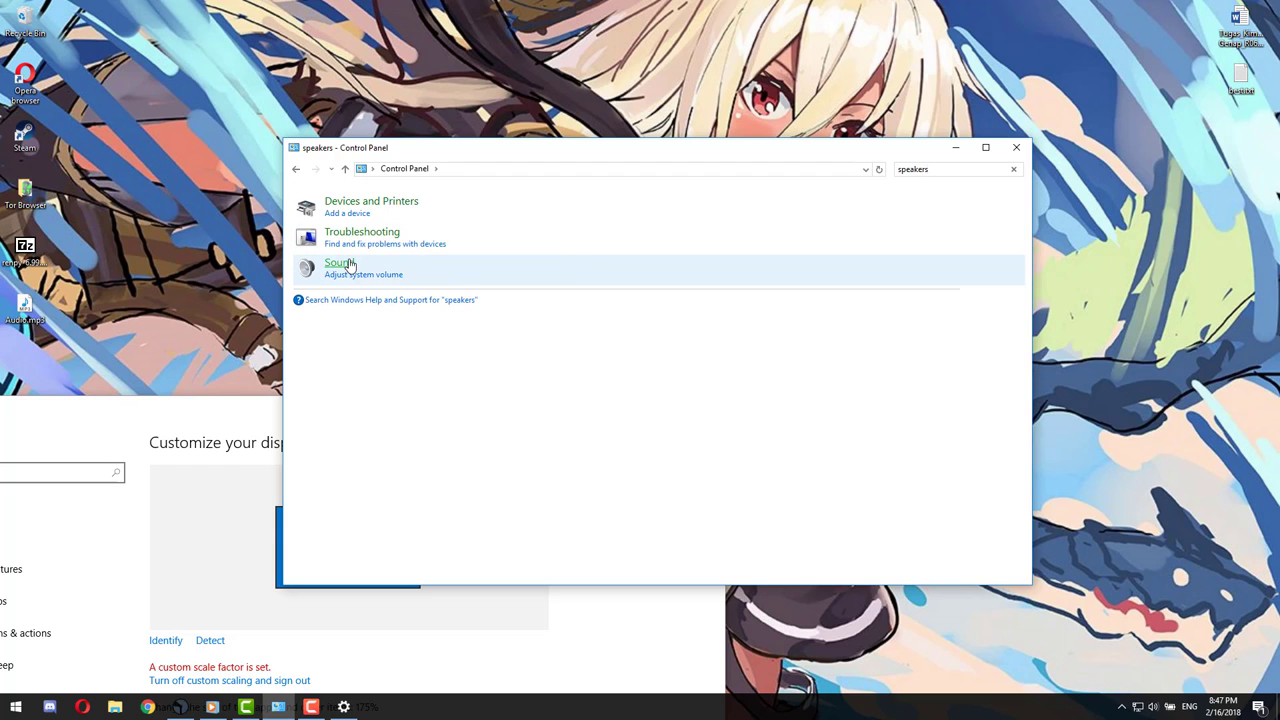
pyautogui.click(340, 263)
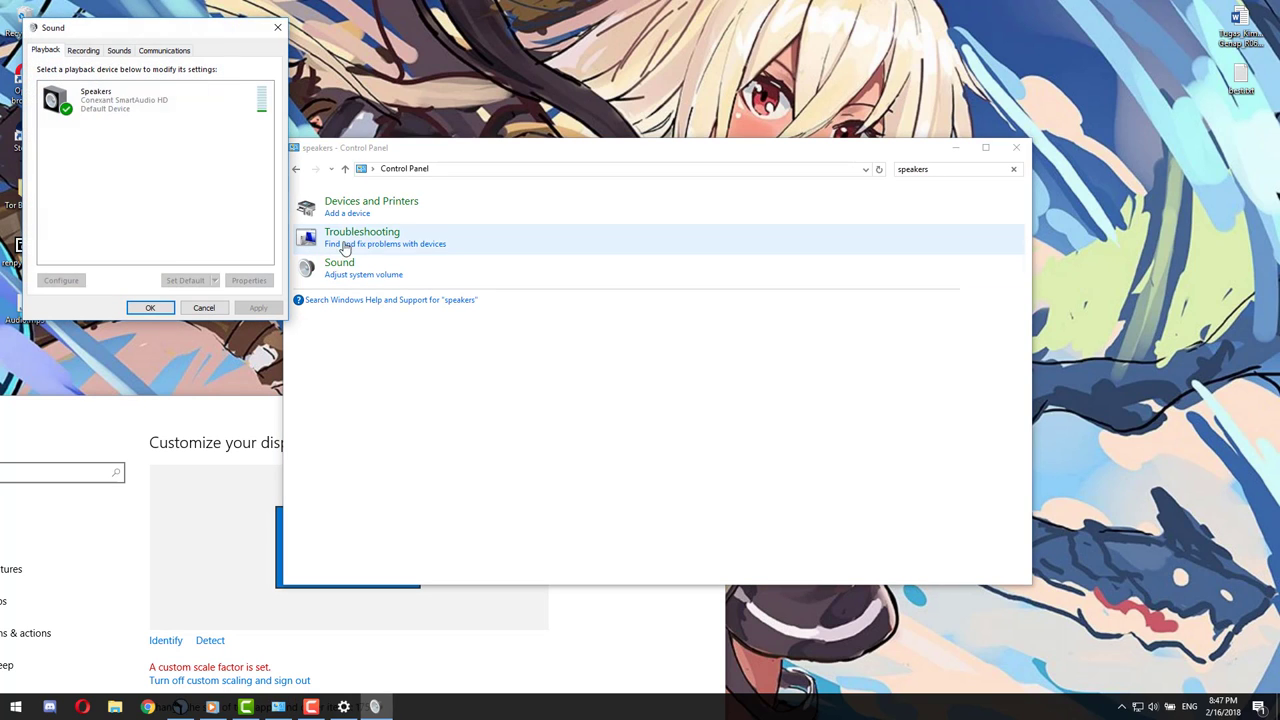
# - Review the Speakers properties' Levels, Enhancements and Advanced tabs
pyautogui.rightClick(100, 96)
pyautogui.click(176, 203)
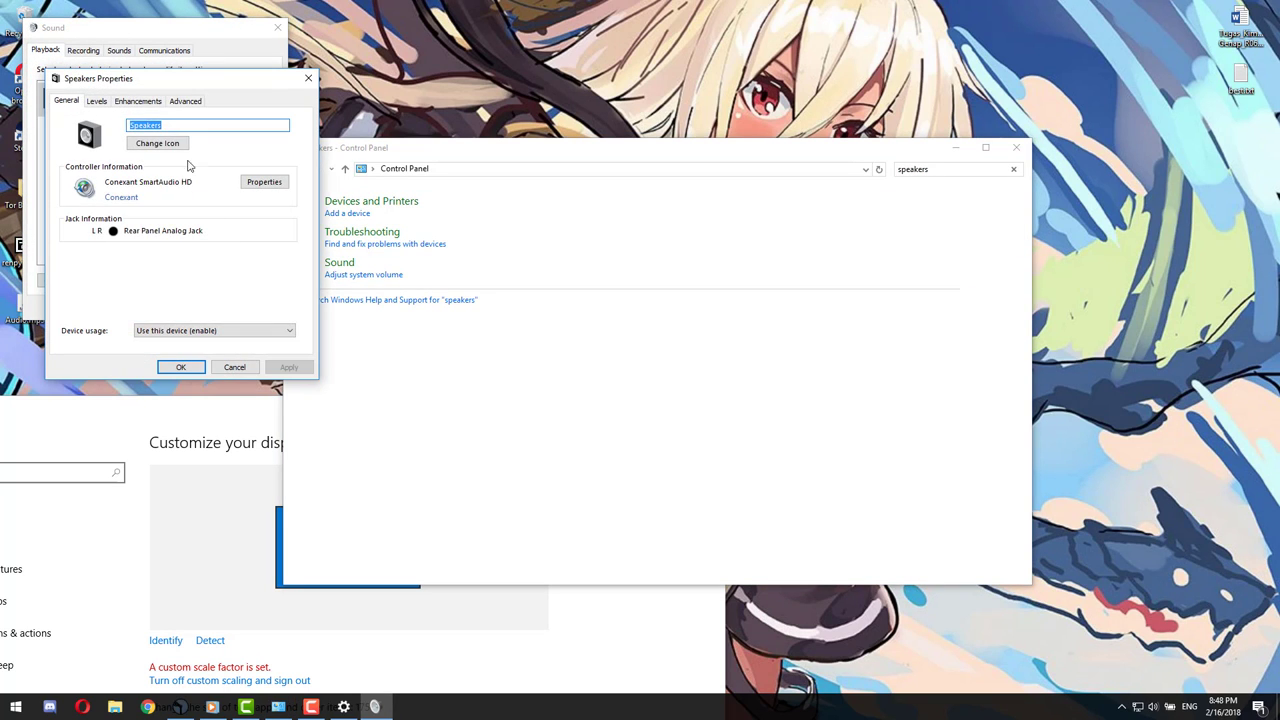
pyautogui.click(106, 101)
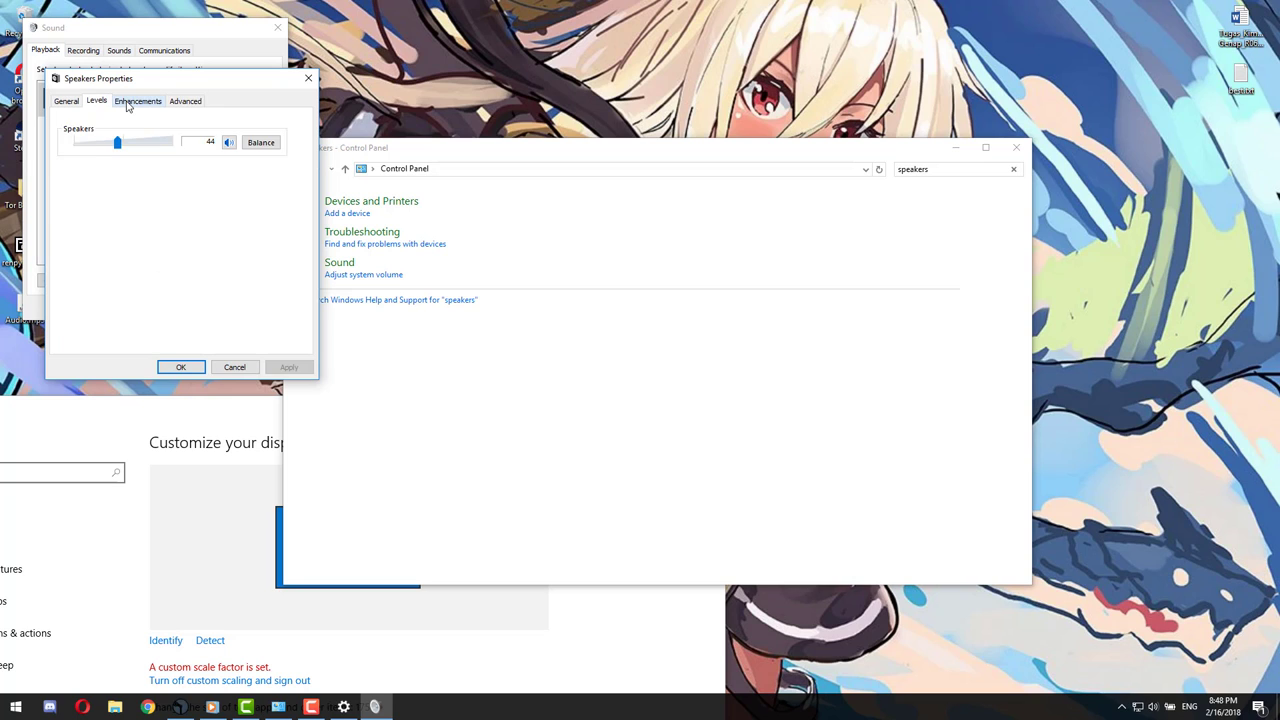
pyautogui.click(138, 101)
pyautogui.click(186, 101)
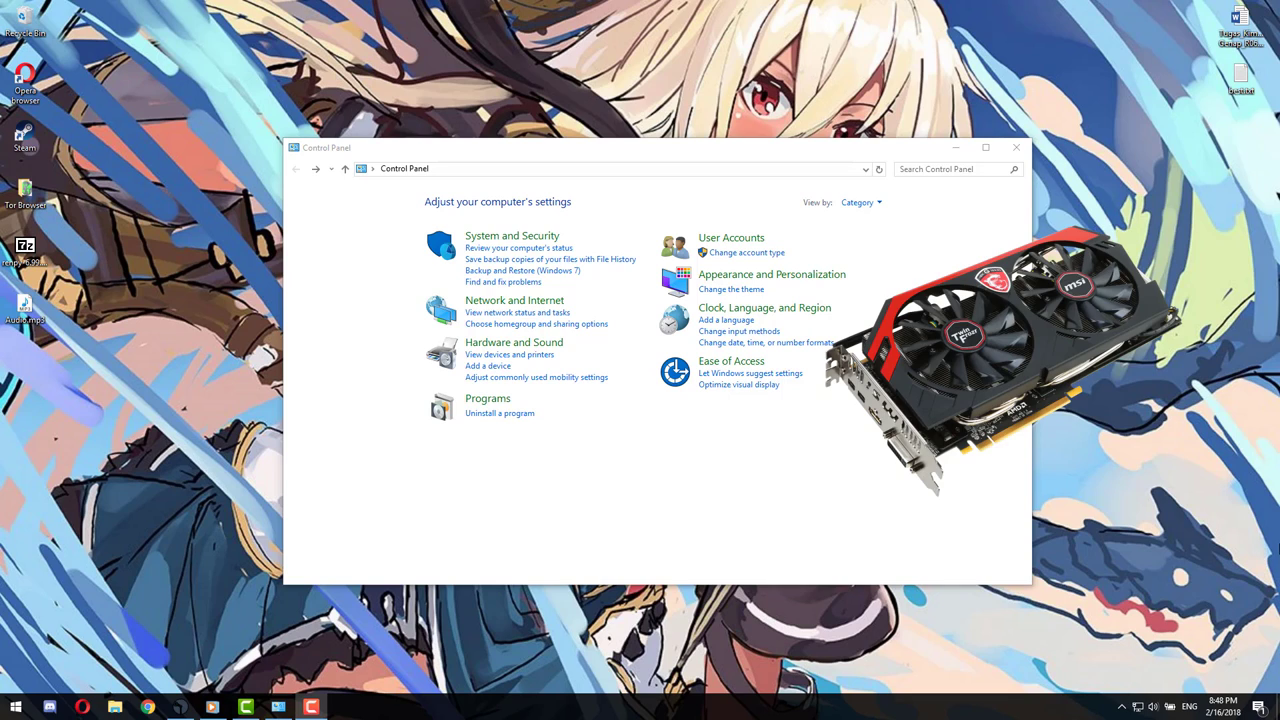
# - Launch NVIDIA Control Panel from the notification area and go to Manage 3D settings
pyautogui.click(1122, 706)
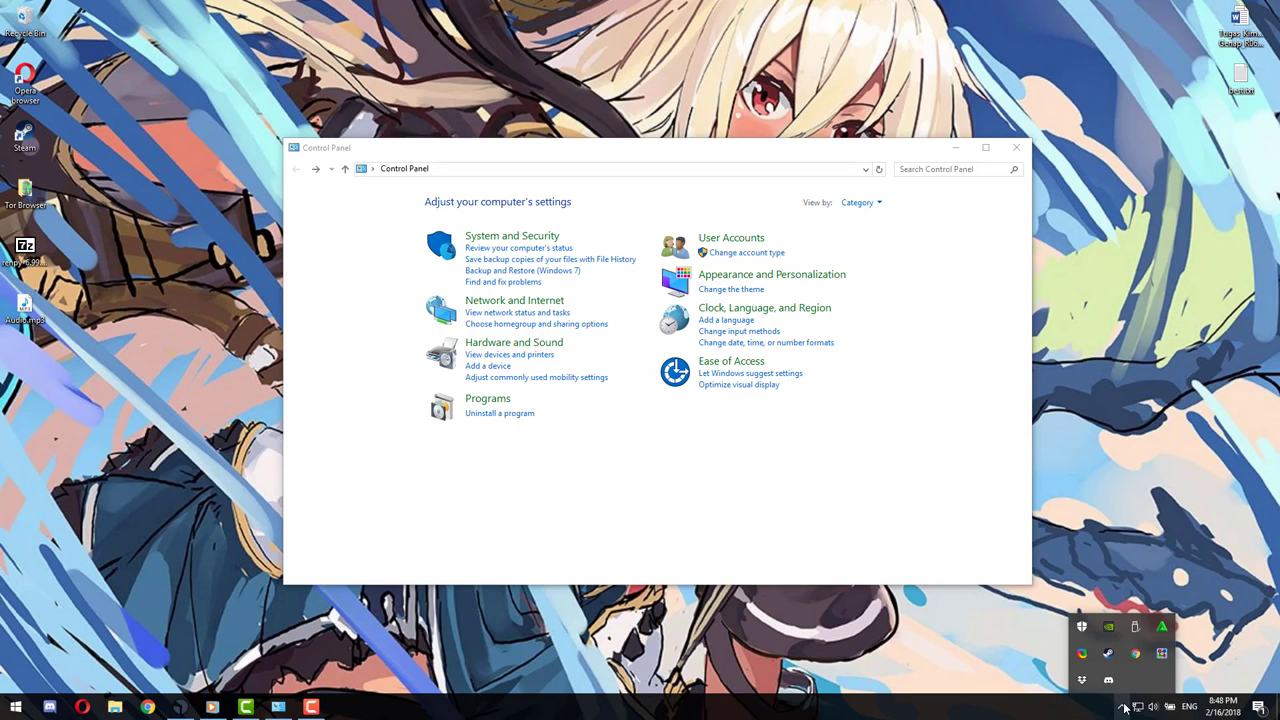
pyautogui.doubleClick(1114, 629)
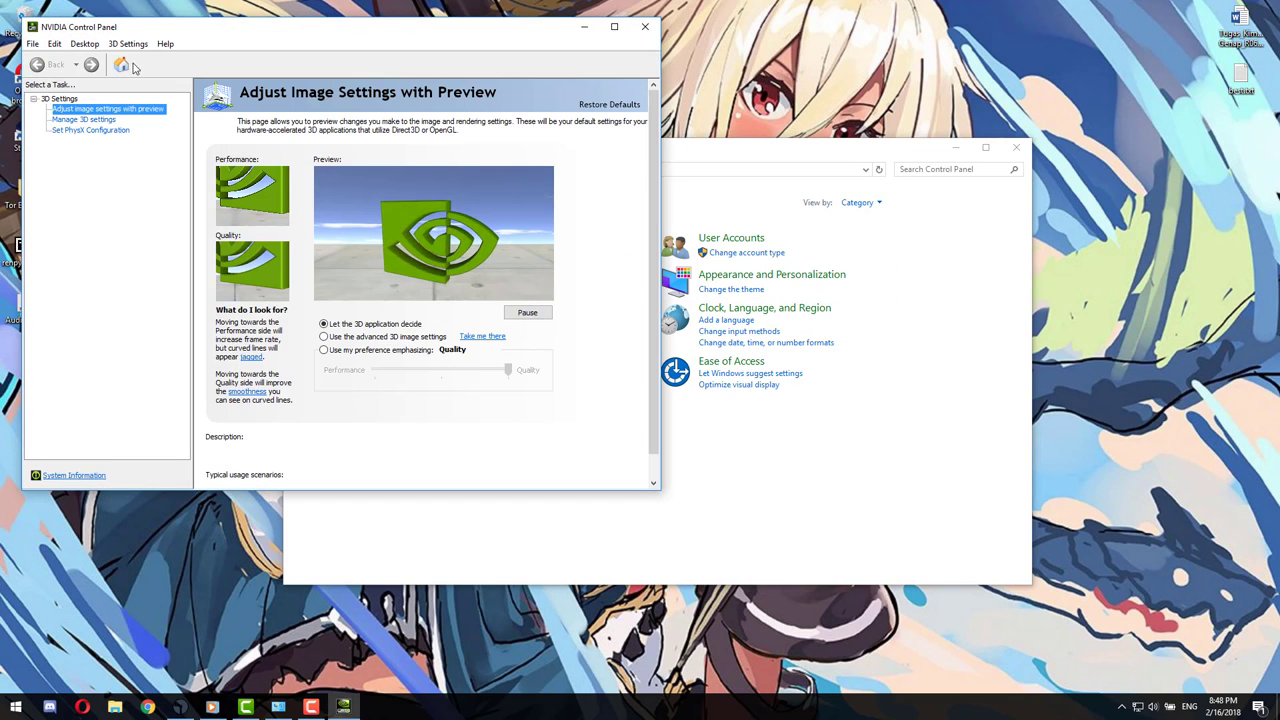
pyautogui.click(97, 121)
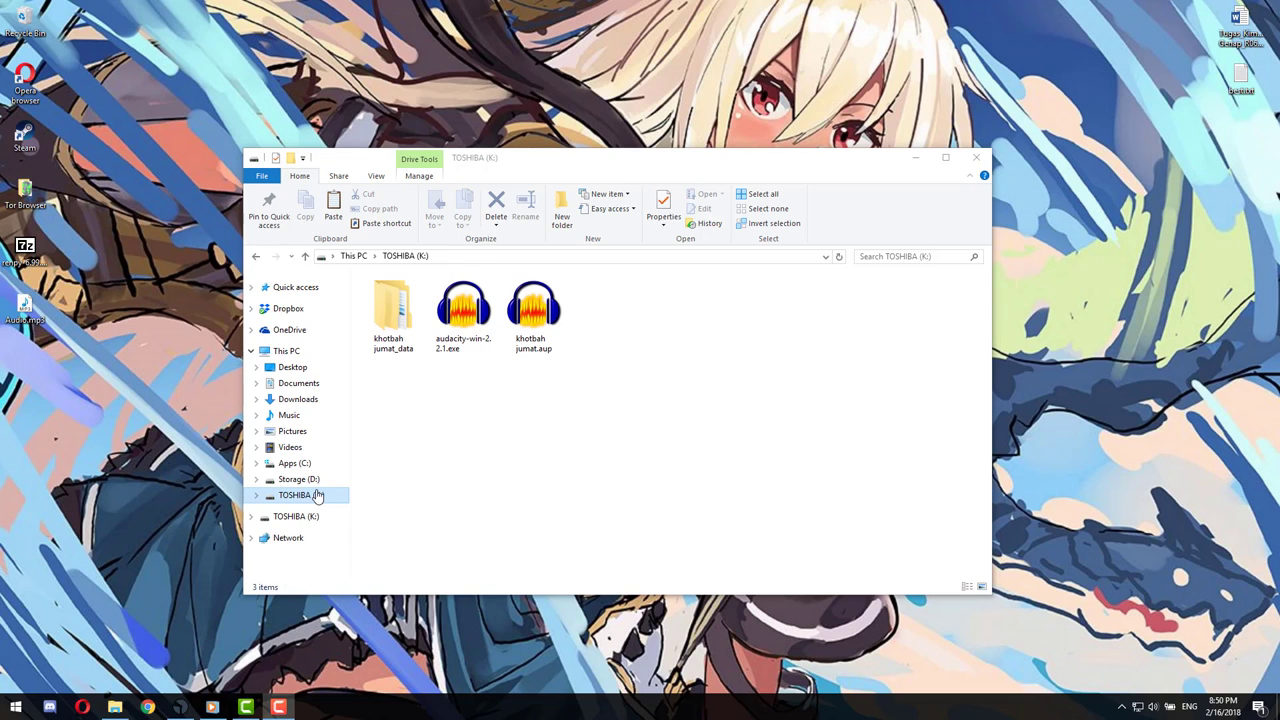
pyautogui.click(312, 480)
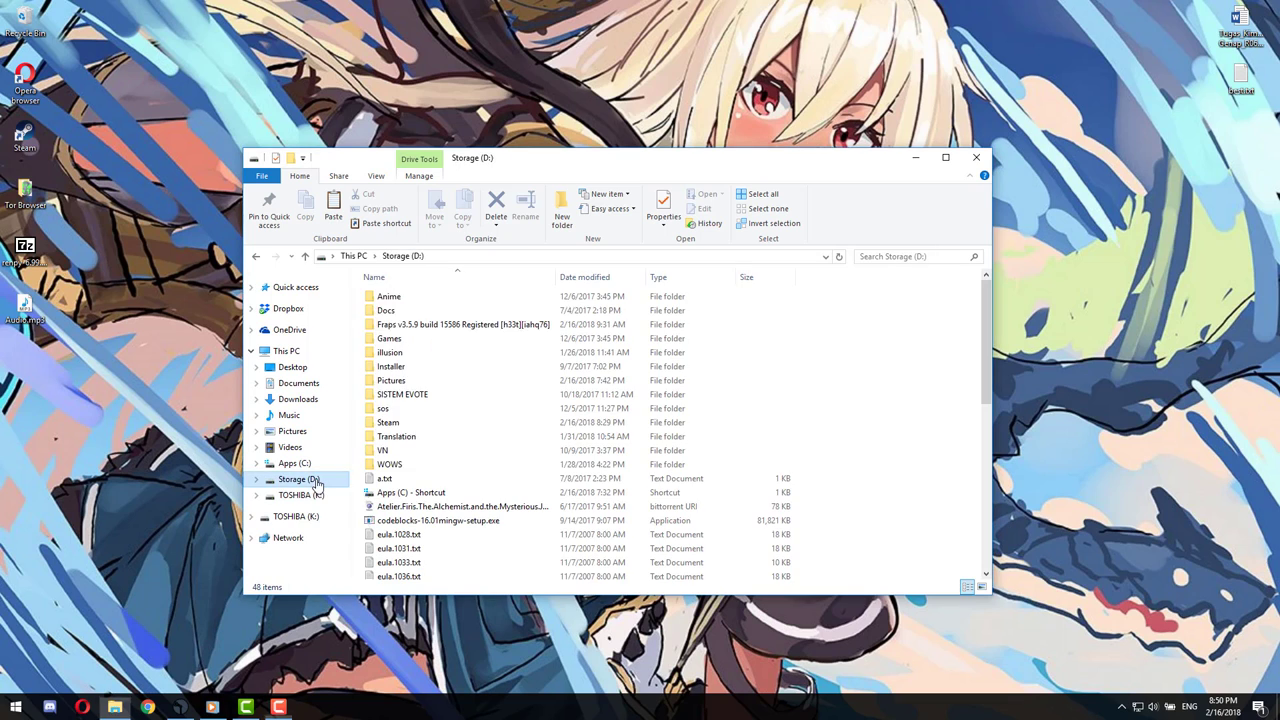
pyautogui.rightClick(318, 487)
pyautogui.click(360, 375)
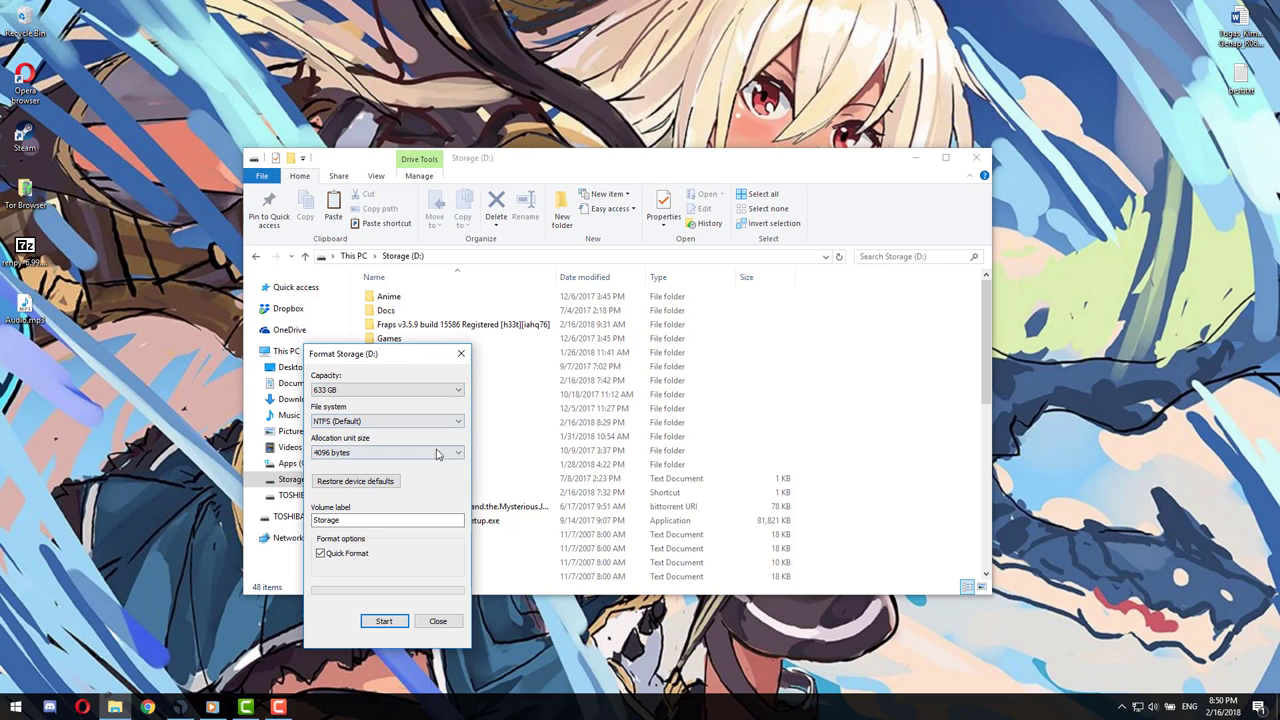
pyautogui.click(461, 354)
pyautogui.click(303, 496)
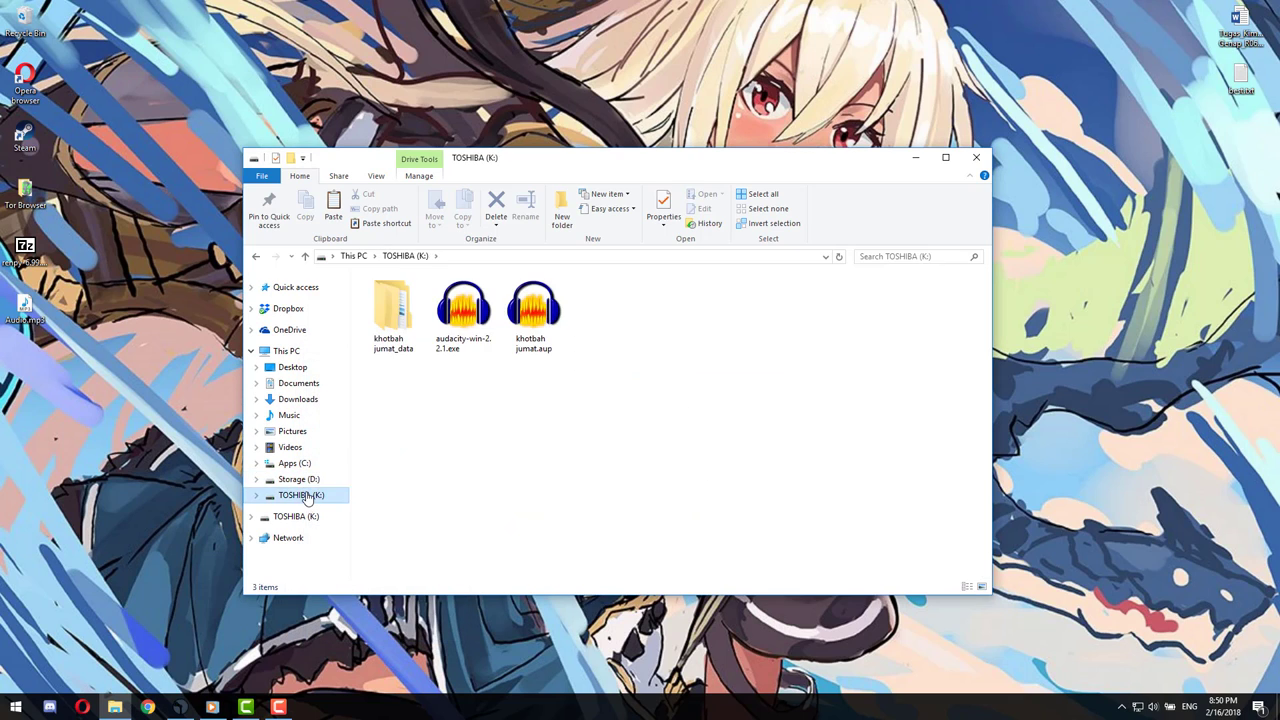
# - Rename the TOSHIBA (K:) drive to DONE and close File Explorer
pyautogui.rightClick(306, 498)
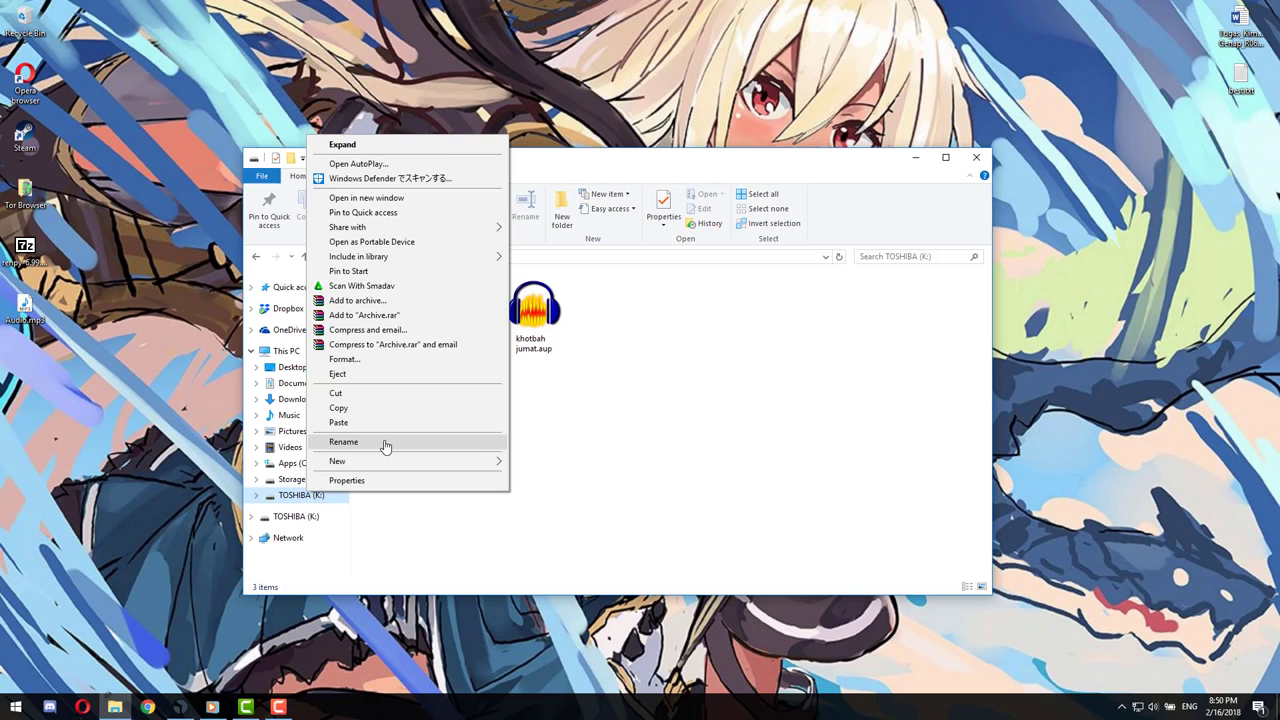
pyautogui.click(386, 443)
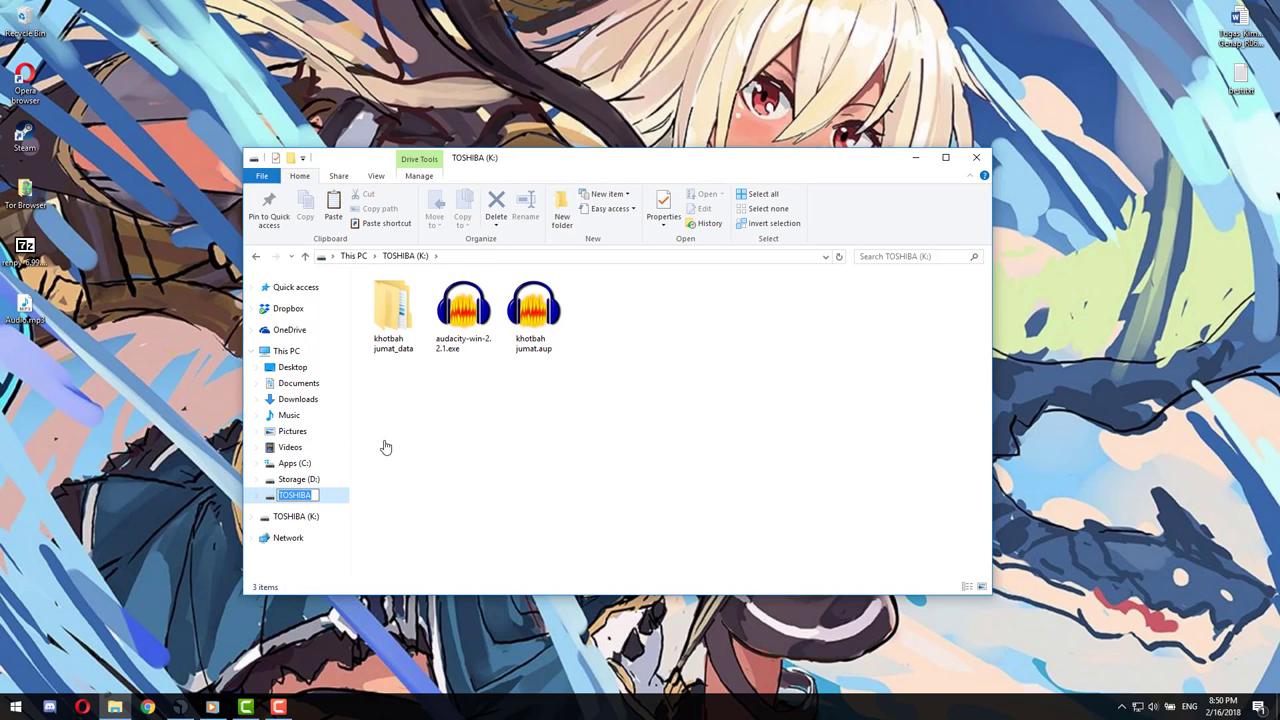
pyautogui.press('Return')
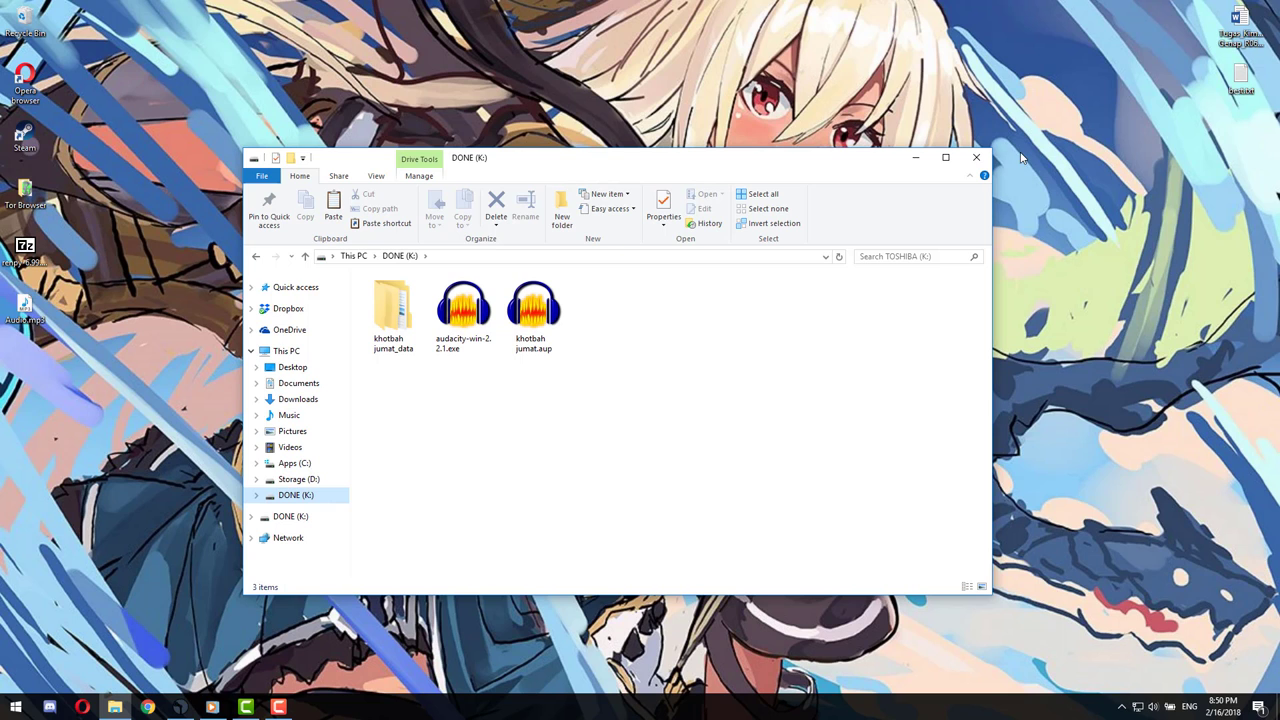
pyautogui.click(978, 158)
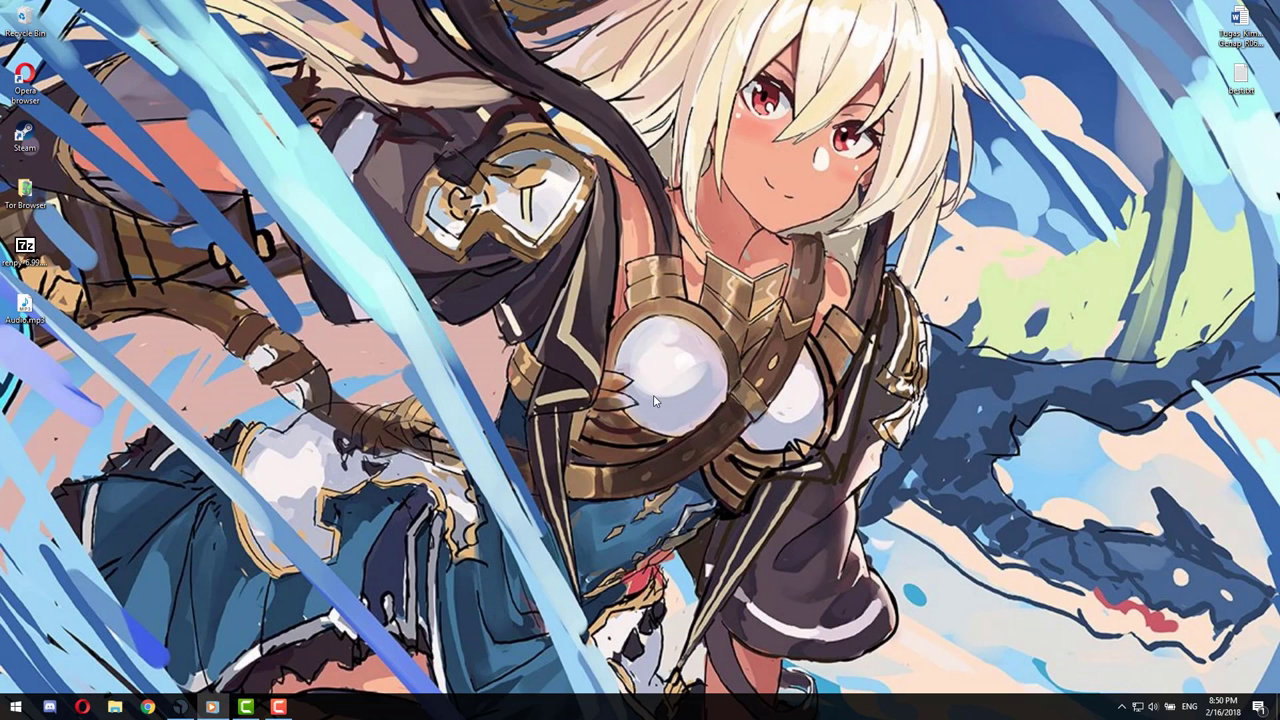